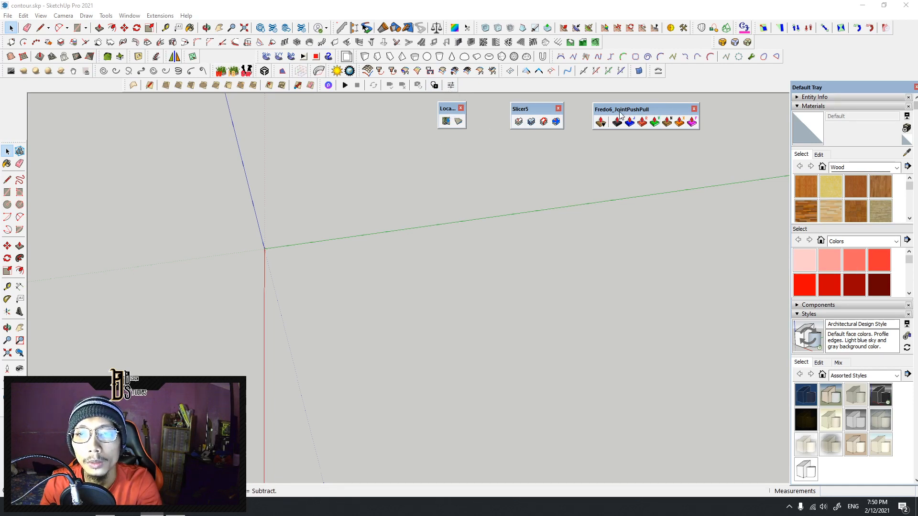
# - Import a map region of the forested hillside beside the housing as the model's geo-location, using Digital Globe imagery at zoom level 17
pyautogui.moveTo(298, 317); pyautogui.dragTo(316, 306, button='middle')
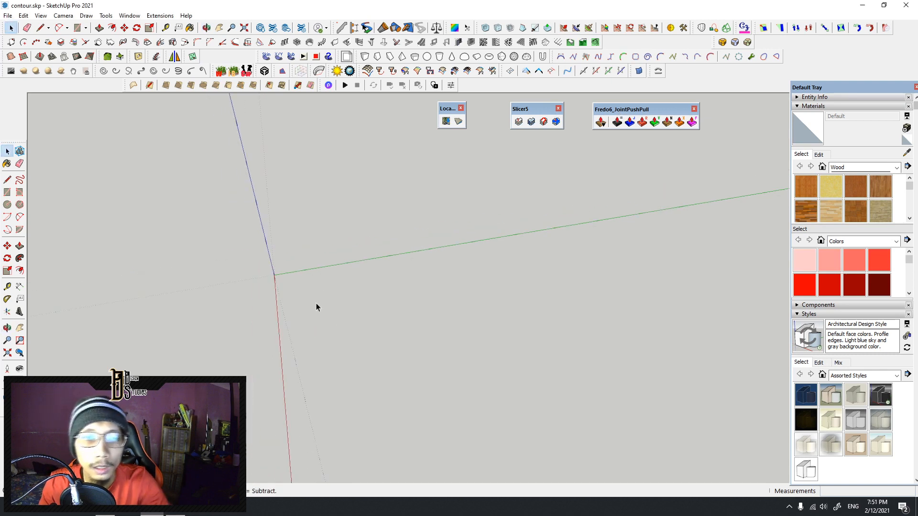
pyautogui.click(446, 122)
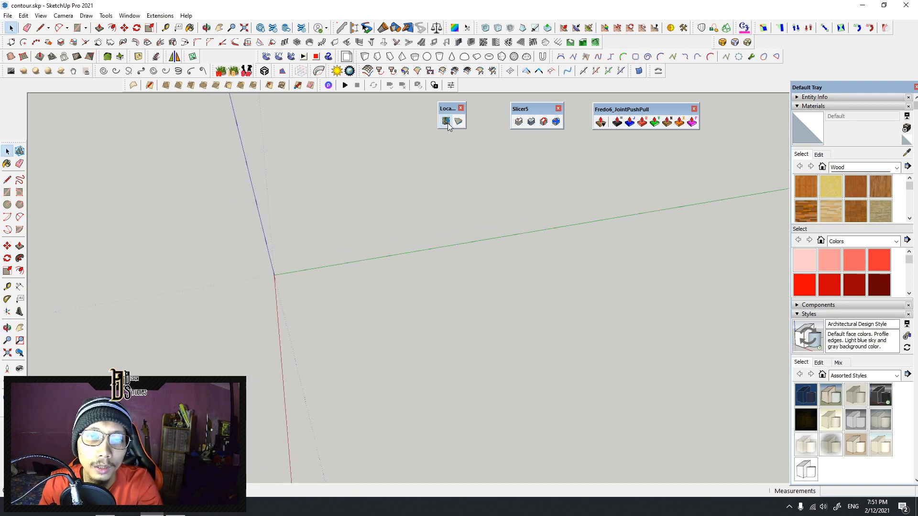
pyautogui.moveTo(194, 135); pyautogui.dragTo(212, 118)
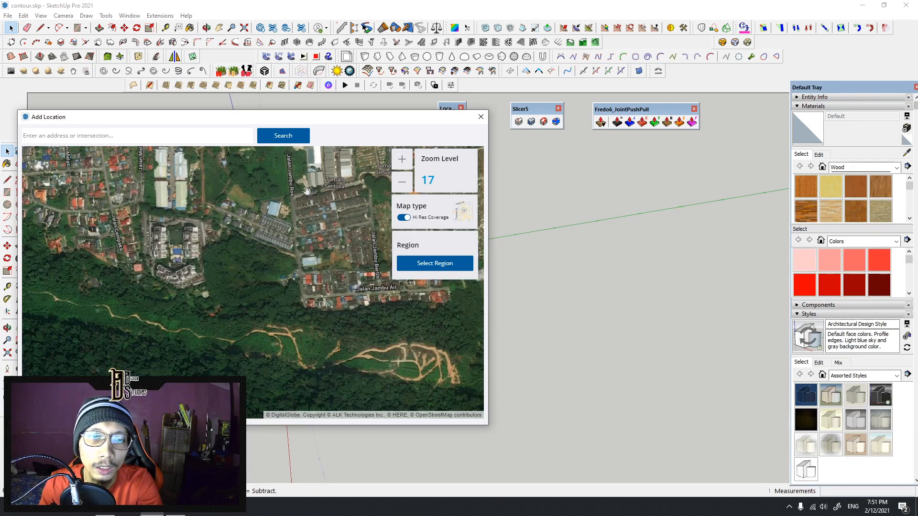
pyautogui.click(437, 262)
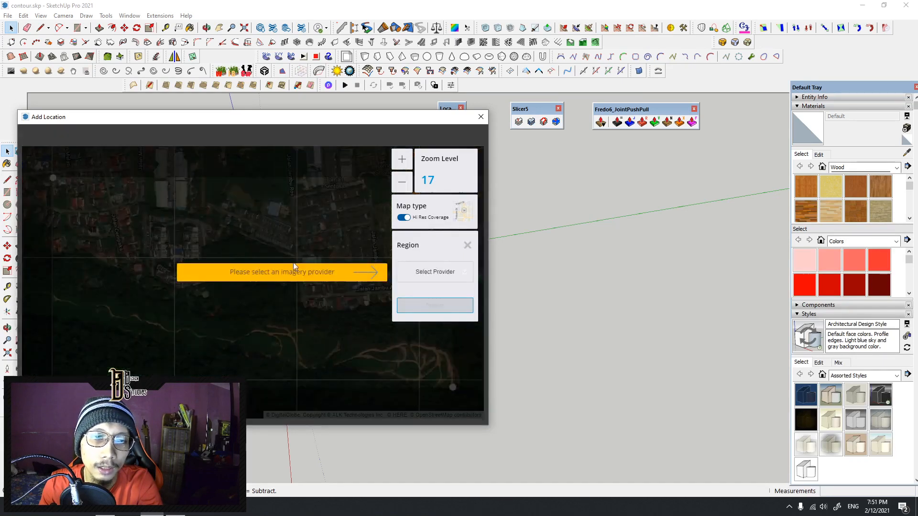
pyautogui.click(436, 272)
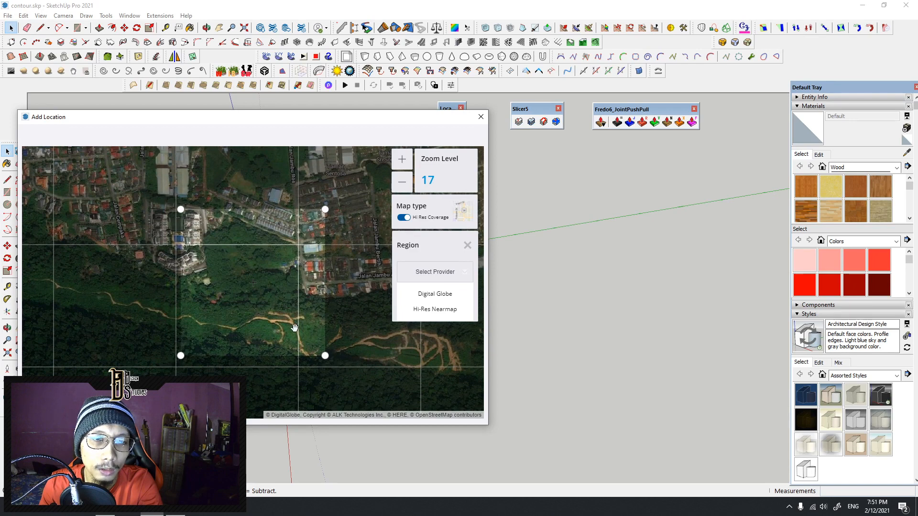
pyautogui.moveTo(327, 356); pyautogui.dragTo(328, 357)
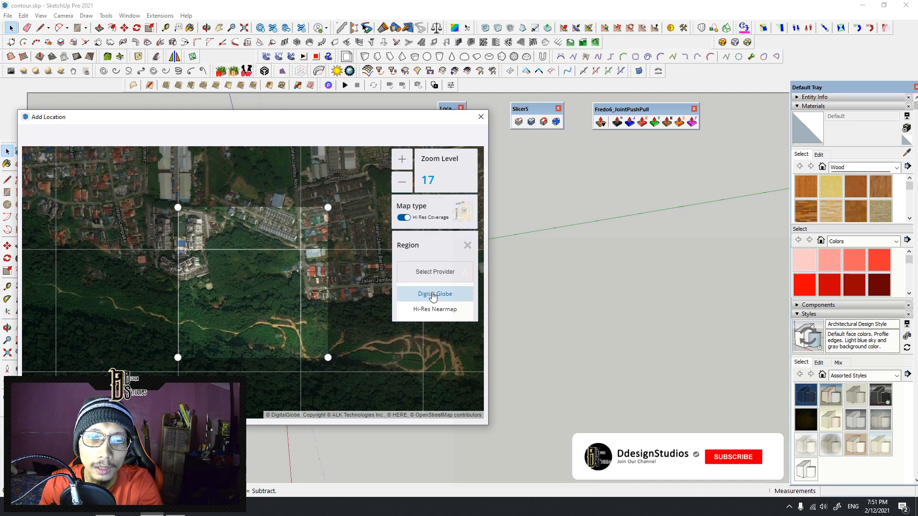
pyautogui.click(434, 294)
pyautogui.click(441, 307)
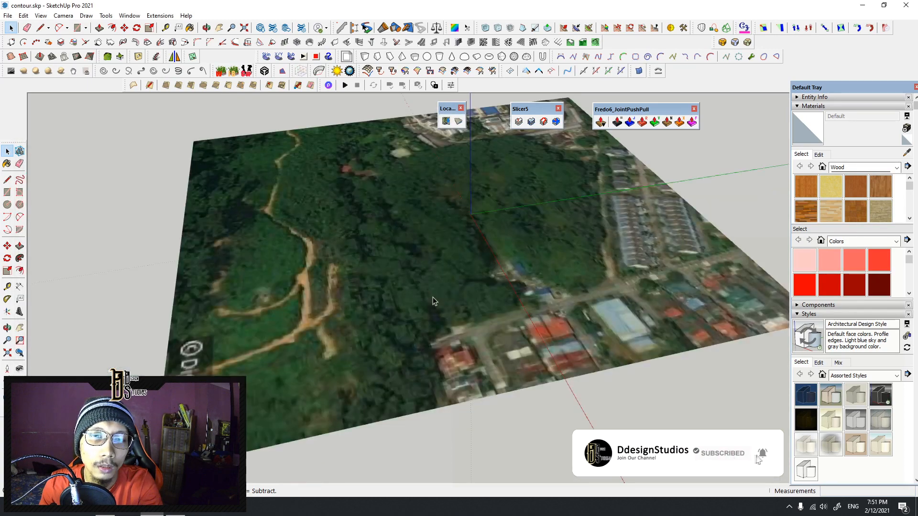
# - Switch the imported location from the flat image to its 3D terrain
pyautogui.moveTo(432, 297); pyautogui.dragTo(514, 270, button='middle')
pyautogui.scroll(2, 477, 209)
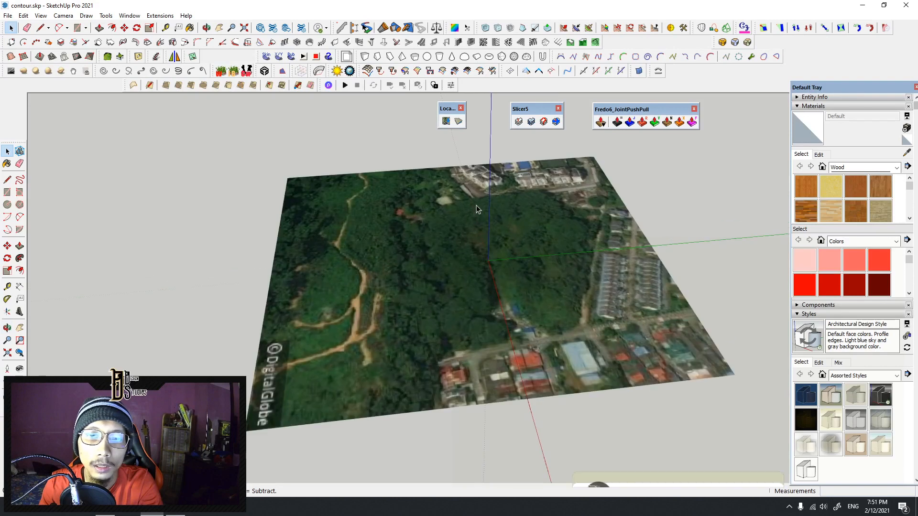
pyautogui.click(458, 123)
pyautogui.scroll(3, 450, 259)
pyautogui.moveTo(450, 286); pyautogui.dragTo(527, 273, button='middle')
pyautogui.scroll(-3, 450, 258)
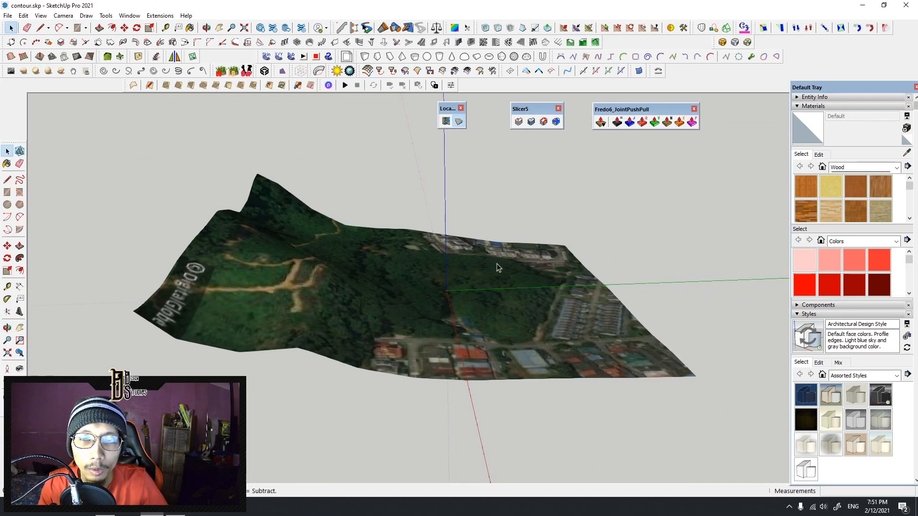
# - Try the Vector Push Pull on the terrain surface along the Z, Y and X directions
pyautogui.click(658, 118)
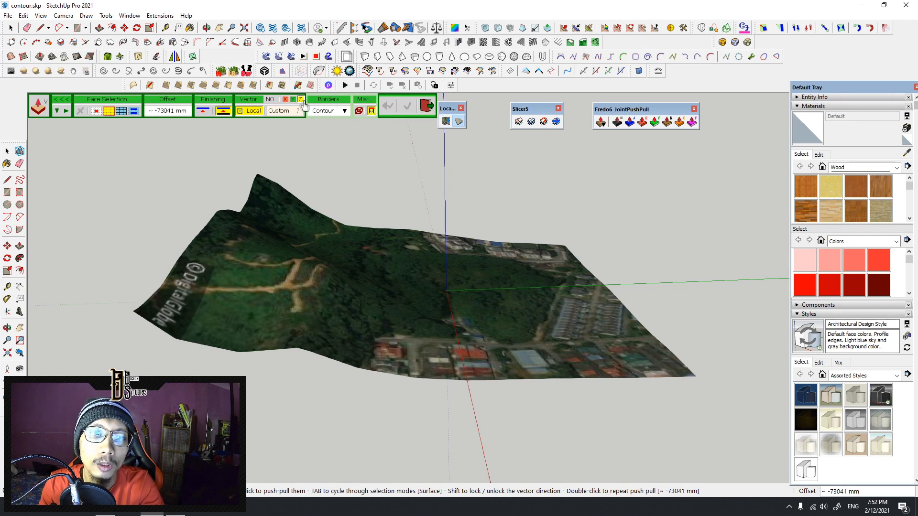
pyautogui.click(183, 336)
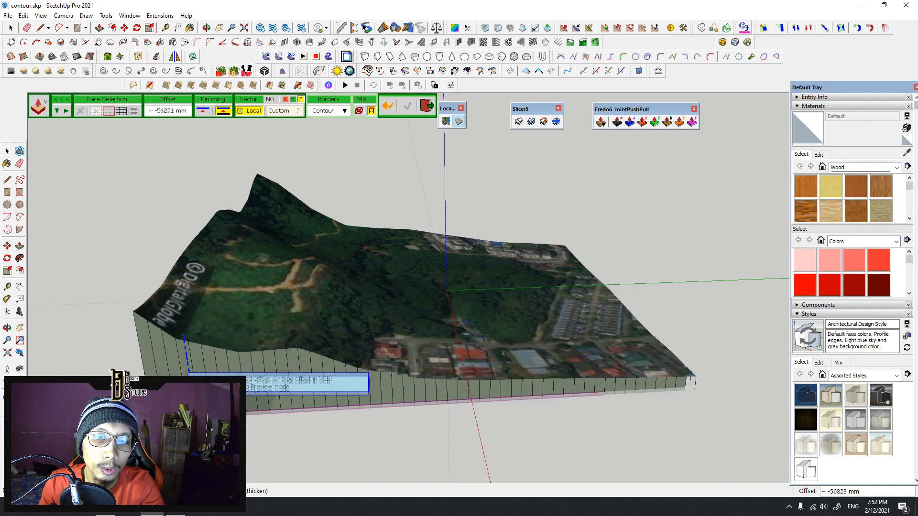
pyautogui.press('Escape')
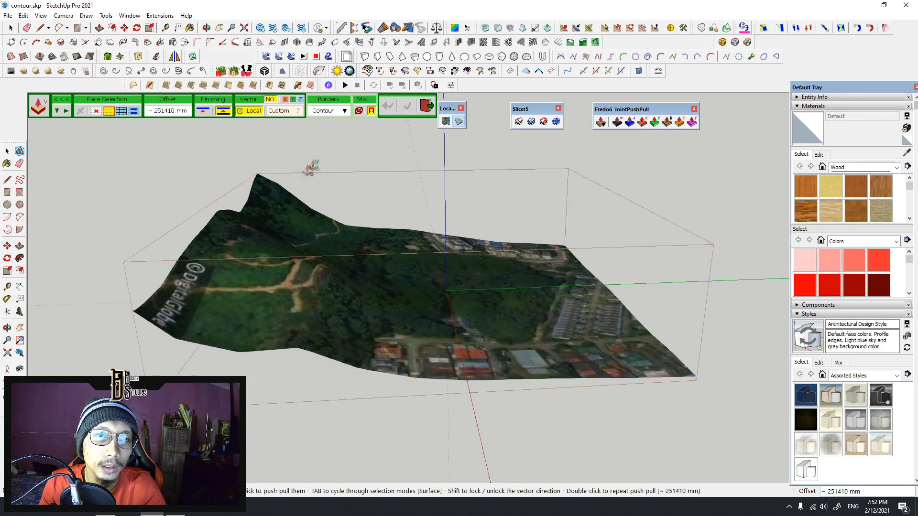
pyautogui.click(188, 310)
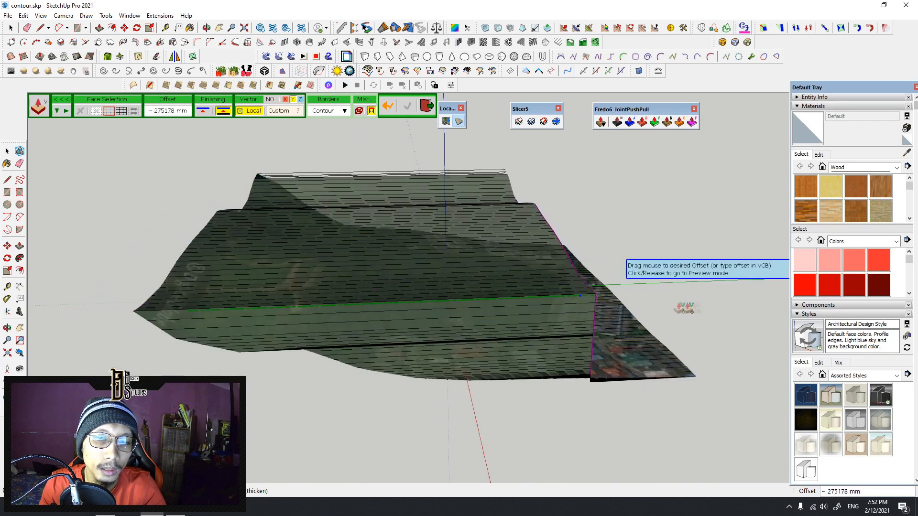
pyautogui.press('Escape')
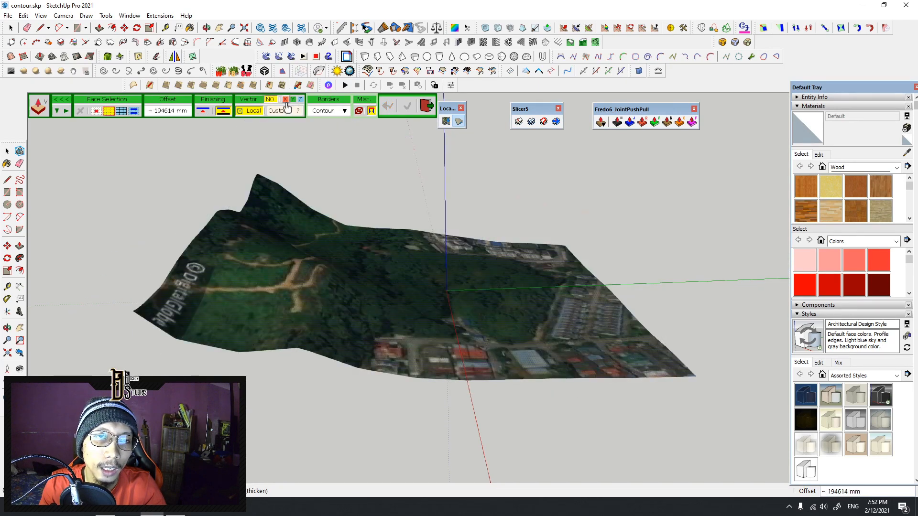
pyautogui.click(282, 284)
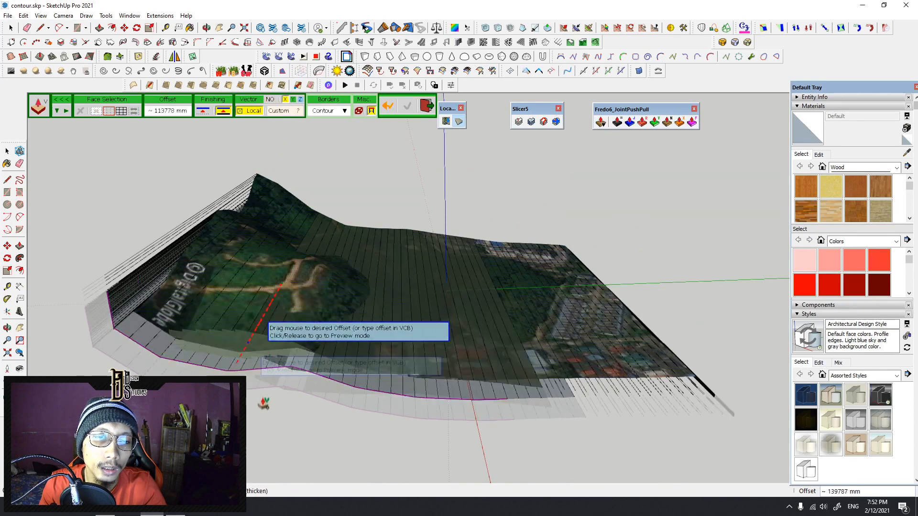
pyautogui.press('Escape')
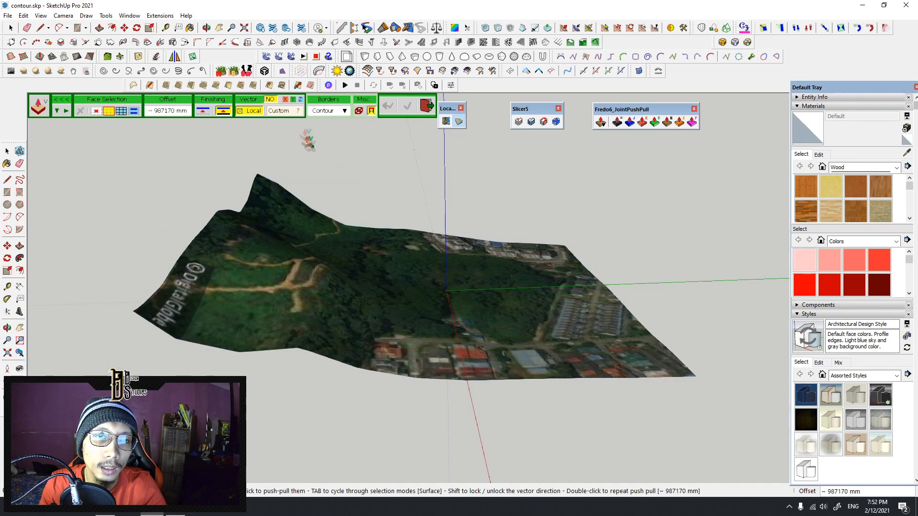
# - Vector push-pull the terrain surface downward along Z by about 59052 mm and generate the thickened geometry
pyautogui.click(191, 328)
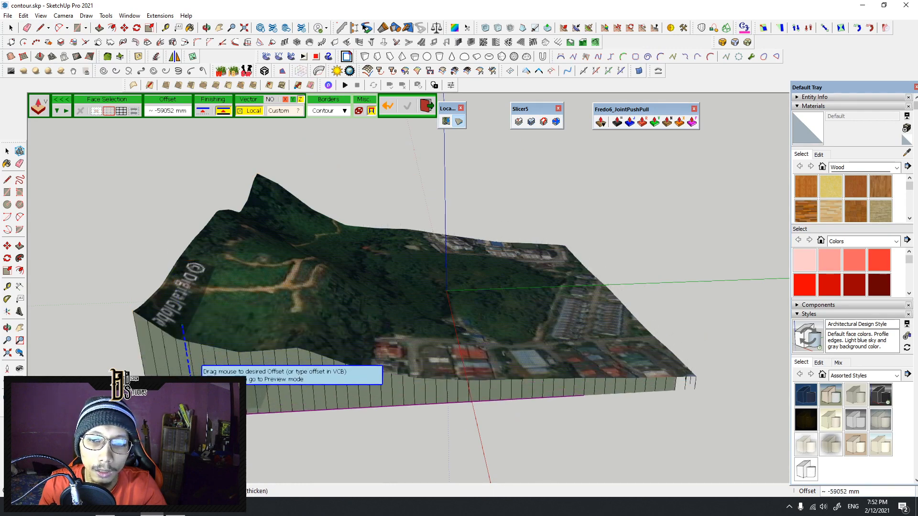
pyautogui.click(192, 393)
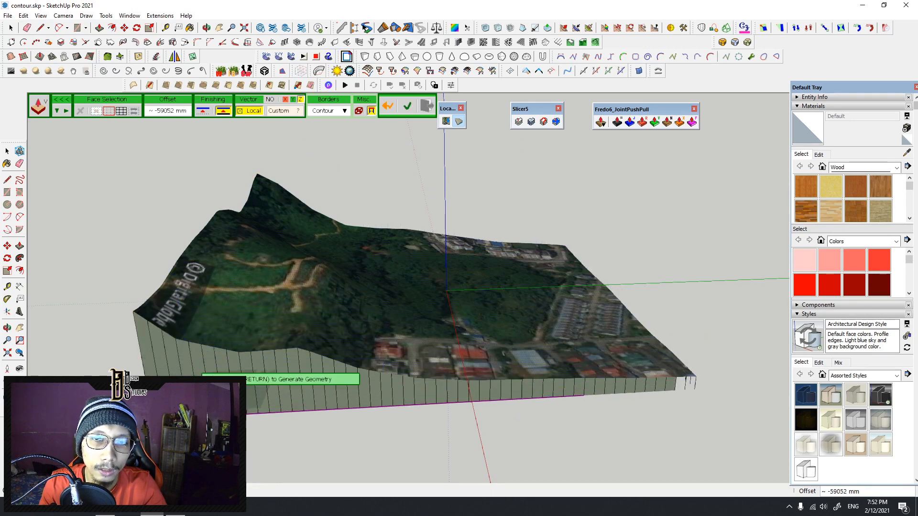
pyautogui.press('Return')
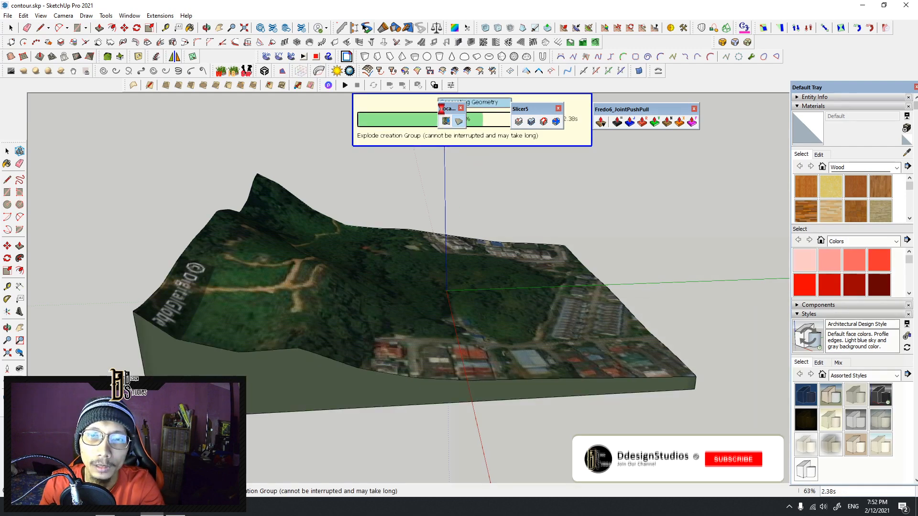
pyautogui.moveTo(428, 271); pyautogui.dragTo(588, 271, button='middle')
pyautogui.press('Return')
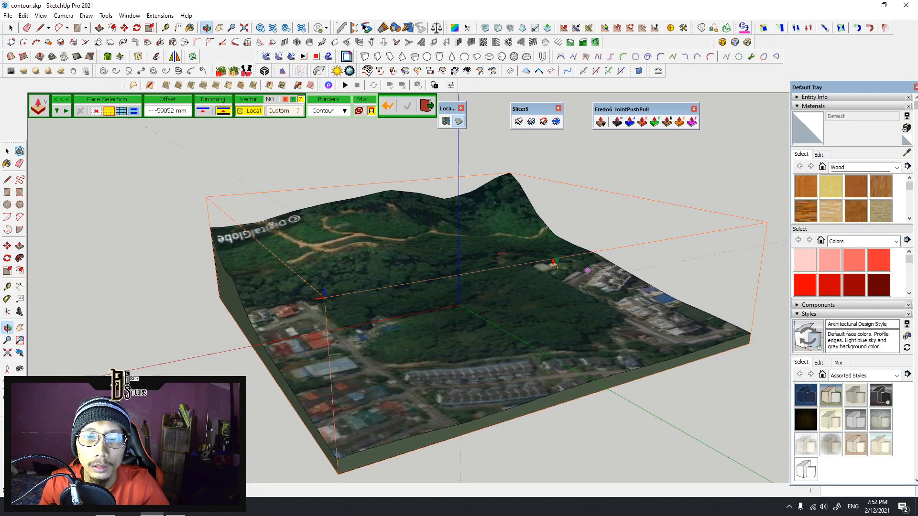
pyautogui.press('Return')
# - Unlock the thickened terrain group
pyautogui.moveTo(554, 264); pyautogui.dragTo(438, 266, button='middle')
pyautogui.scroll(3, 436, 279)
pyautogui.rightClick(437, 266)
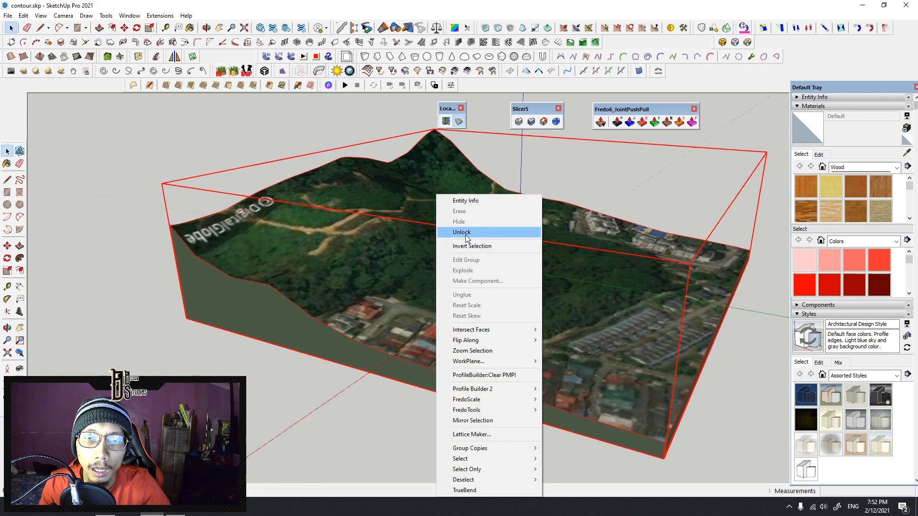
pyautogui.click(466, 236)
# - Slice the terrain with Slicer5 along Z at 3000 spacing and thickness, with references and flattening but without outlines of adjacent slices
pyautogui.moveTo(465, 236); pyautogui.dragTo(629, 352, button='middle')
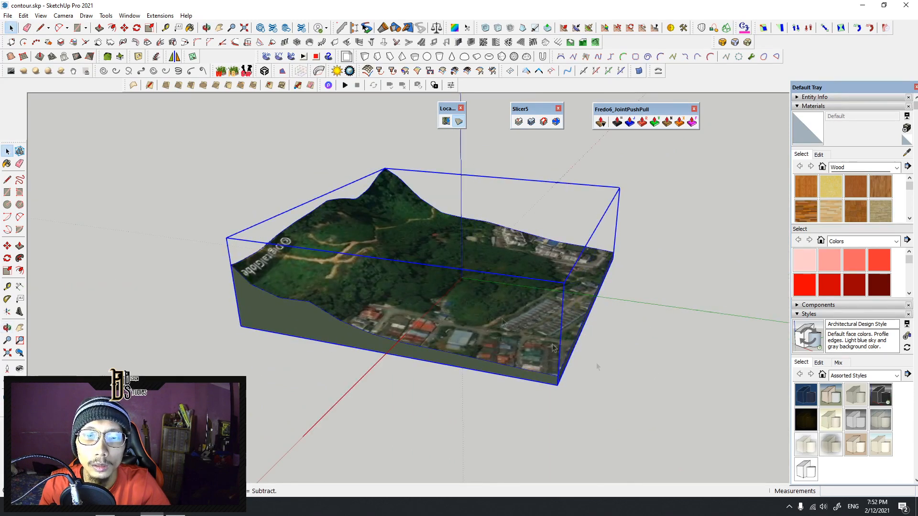
pyautogui.moveTo(440, 286); pyautogui.dragTo(432, 303, button='middle')
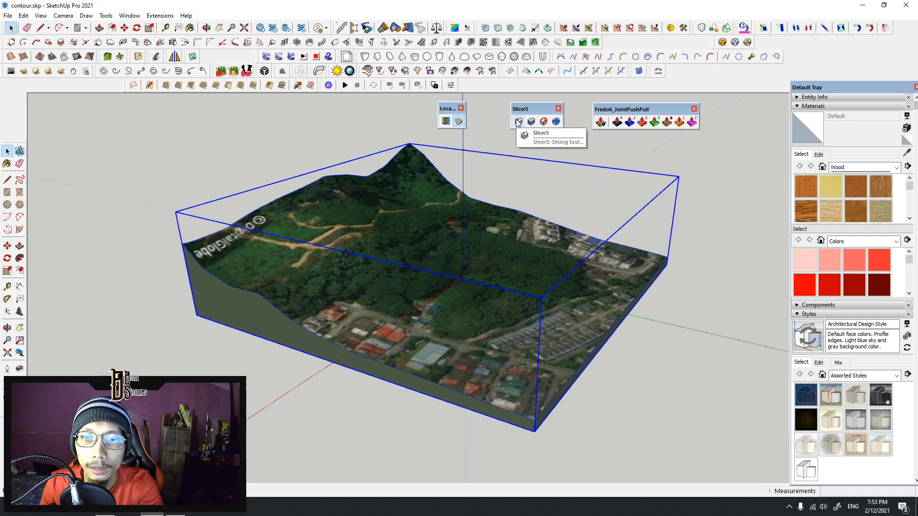
pyautogui.moveTo(536, 109); pyautogui.dragTo(536, 104)
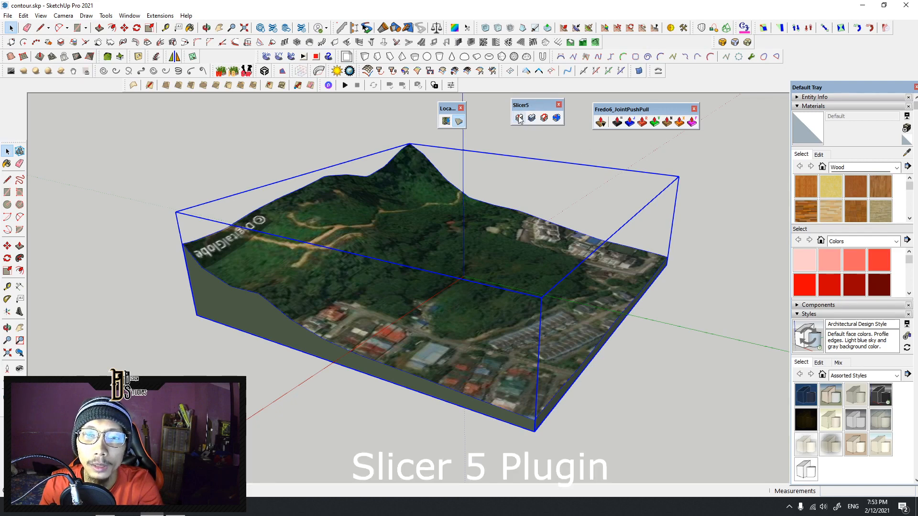
pyautogui.click(519, 118)
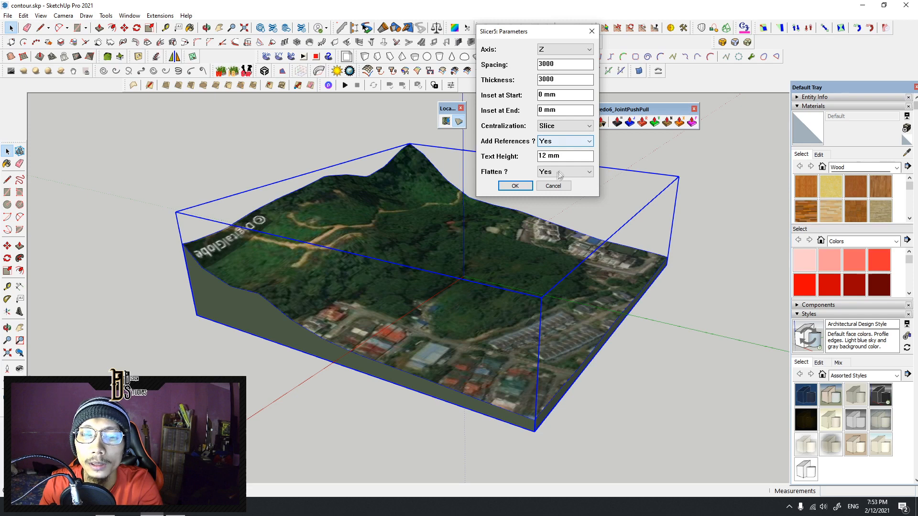
pyautogui.click(581, 173)
pyautogui.click(582, 173)
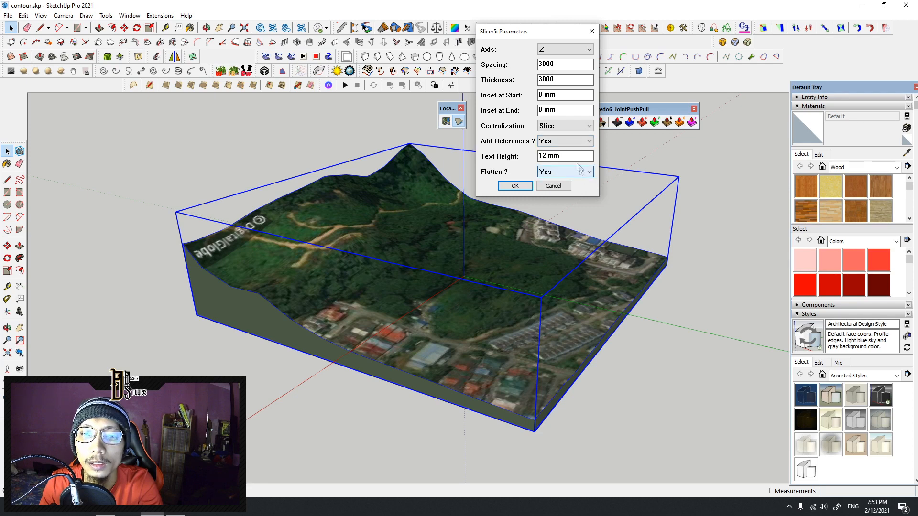
pyautogui.click(522, 188)
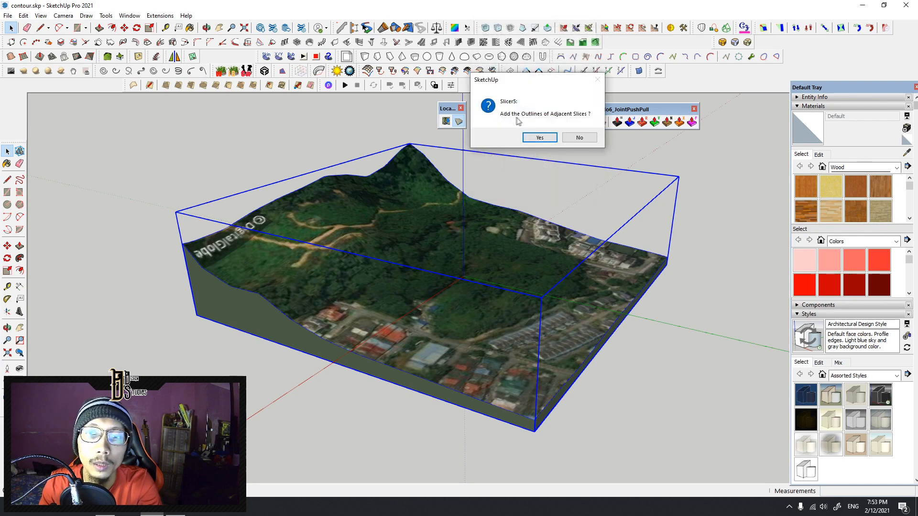
pyautogui.click(580, 139)
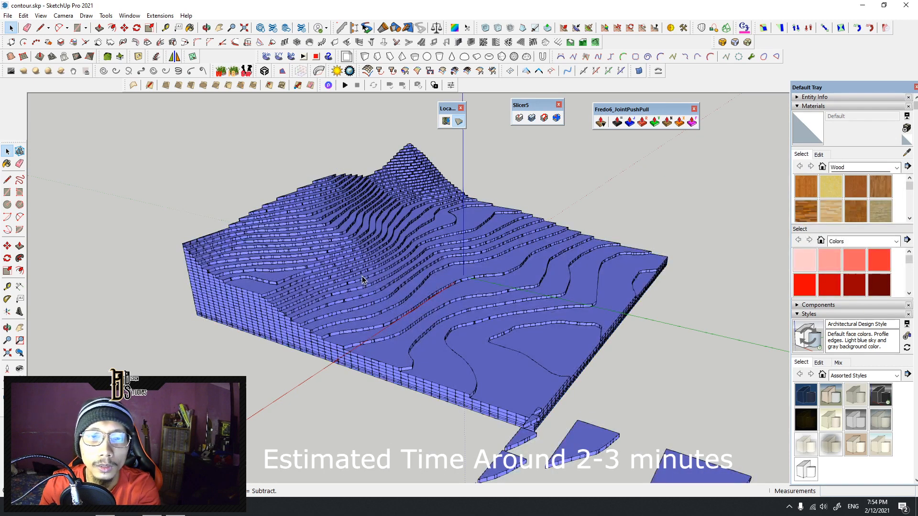
# - Try to run Slicer5 again on the sliced terrain group
pyautogui.scroll(-3, 362, 280)
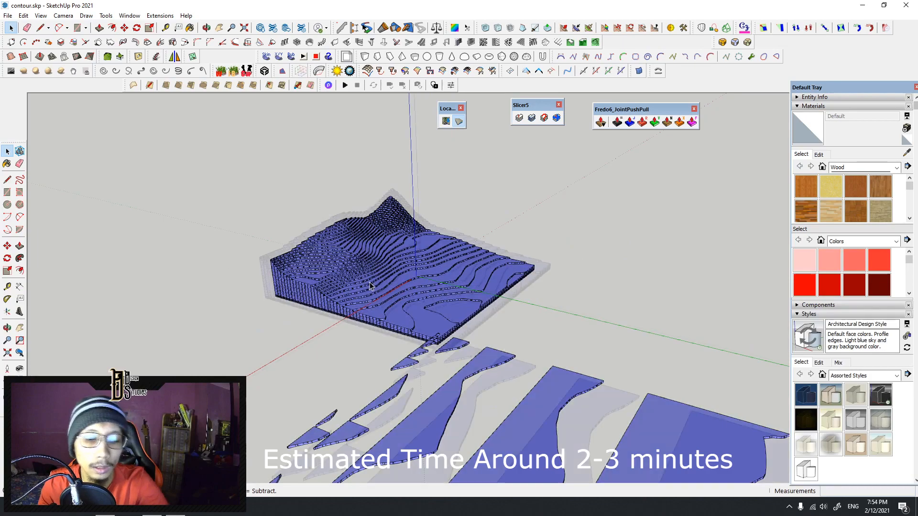
pyautogui.scroll(5, 421, 291)
pyautogui.click(430, 295)
pyautogui.scroll(4, 437, 289)
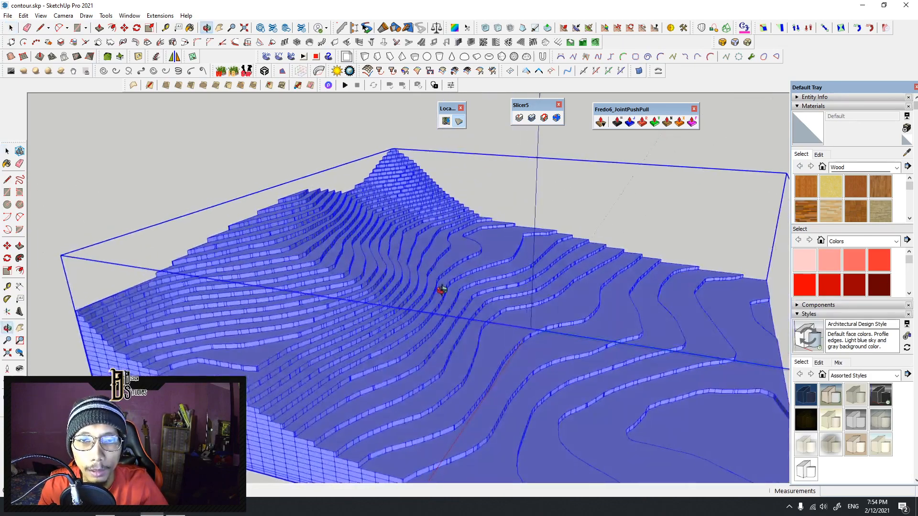
pyautogui.click(519, 117)
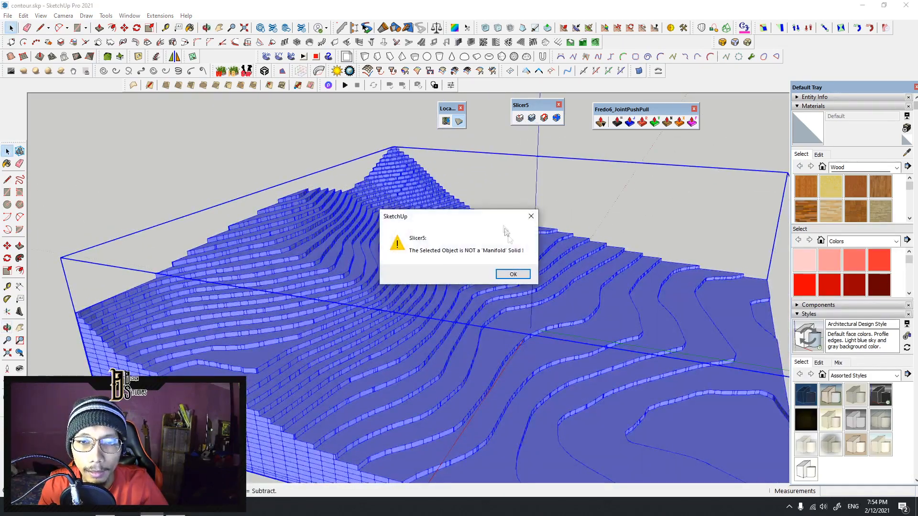
pyautogui.click(518, 272)
# - Move the group of flattened slices away from the stepped terrain and clear the selection
pyautogui.scroll(-3, 518, 269)
pyautogui.moveTo(517, 266); pyautogui.dragTo(515, 220, button='middle')
pyautogui.scroll(-1, 522, 265)
pyautogui.scroll(-3, 515, 220)
pyautogui.keyDown('shift'); pyautogui.moveTo(549, 297); pyautogui.dragTo(539, 322, button='middle'); pyautogui.keyUp('shift')
pyautogui.scroll(-2, 522, 264)
pyautogui.press('m')
pyautogui.click(607, 262)
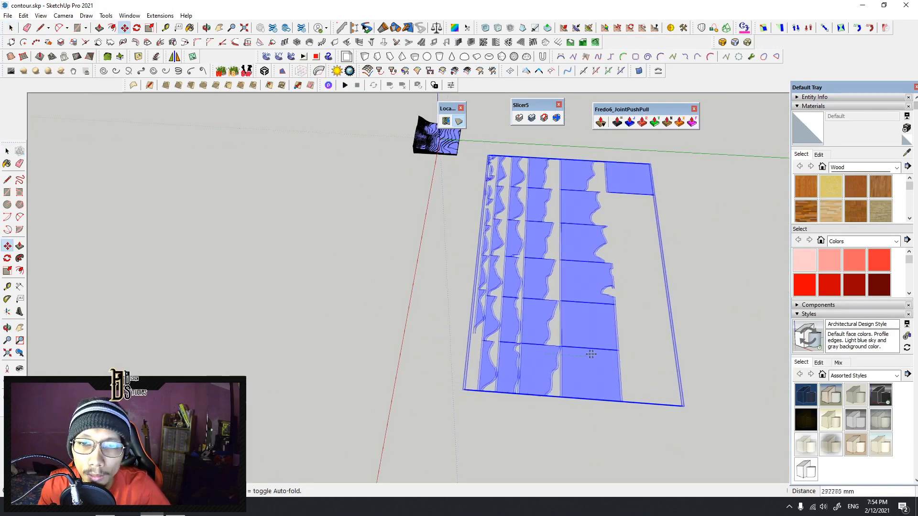
pyautogui.press('space')
pyautogui.scroll(3, 643, 367)
pyautogui.click(693, 362)
# - Examine the stepped contour layers of the sliced terrain up close and from several angles
pyautogui.scroll(1, 647, 360)
pyautogui.keyDown('shift'); pyautogui.moveTo(650, 361); pyautogui.dragTo(462, 322, button='middle'); pyautogui.keyUp('shift')
pyautogui.scroll(-1, 620, 381)
pyautogui.scroll(-3, 616, 367)
pyautogui.scroll(3, 443, 266)
pyautogui.moveTo(443, 266); pyautogui.dragTo(492, 329, button='middle')
pyautogui.scroll(4, 337, 286)
pyautogui.scroll(-5, 337, 285)
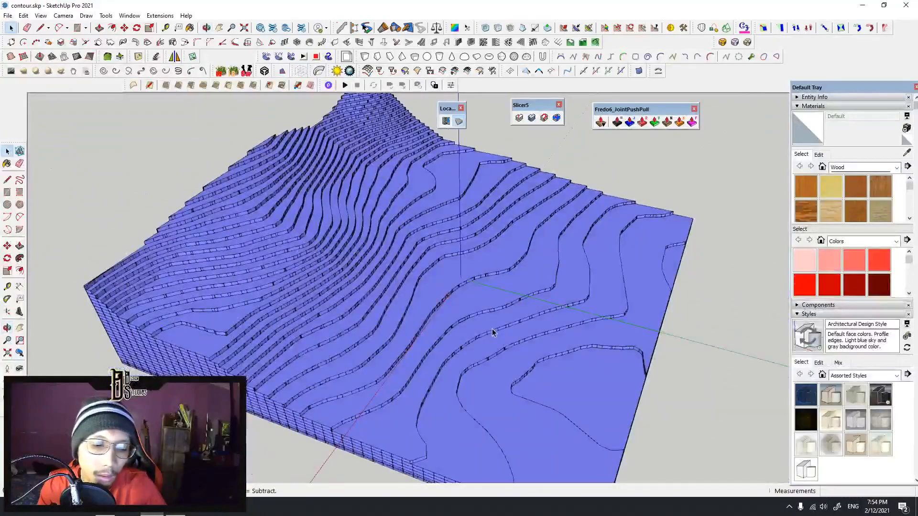
pyautogui.scroll(-1, 492, 328)
pyautogui.moveTo(497, 329); pyautogui.dragTo(475, 278, button='middle')
pyautogui.scroll(-3, 482, 322)
pyautogui.scroll(4, 482, 322)
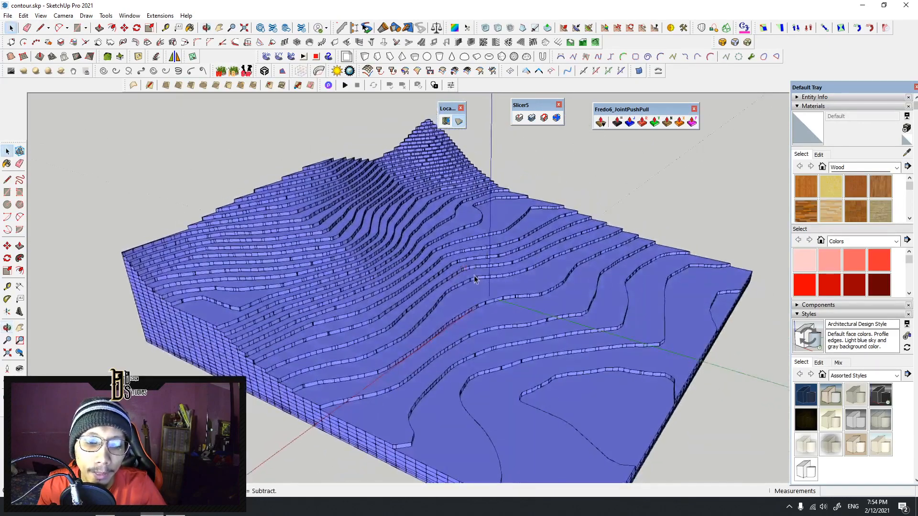
pyautogui.scroll(-3, 475, 279)
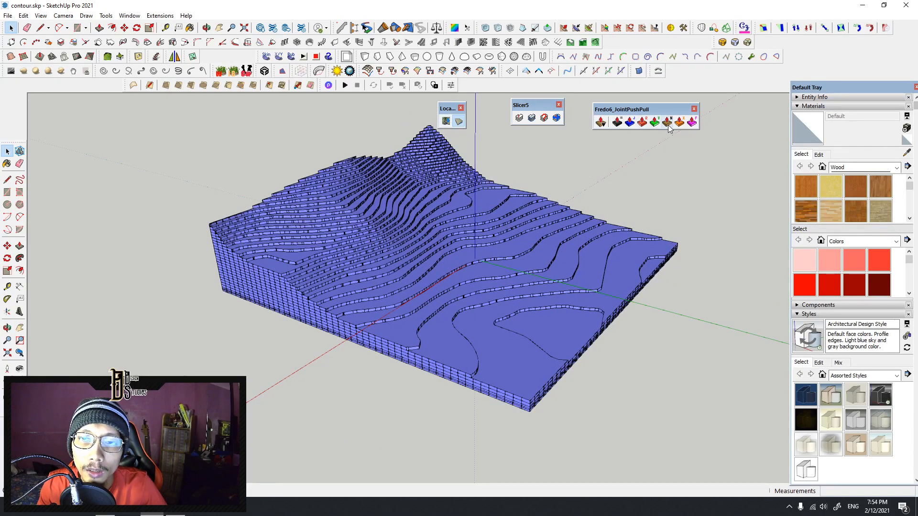
# - Inspect the whole contour model from a distance and the stepped hillside, peak and layered side faces at close range
pyautogui.scroll(-5, 448, 276)
pyautogui.moveTo(449, 276); pyautogui.dragTo(502, 213, button='middle')
pyautogui.scroll(-4, 501, 213)
pyautogui.keyDown('shift'); pyautogui.moveTo(514, 246); pyautogui.dragTo(478, 234, button='middle'); pyautogui.keyUp('shift')
pyautogui.scroll(4, 391, 200)
pyautogui.scroll(-2, 483, 233)
pyautogui.scroll(2, 409, 242)
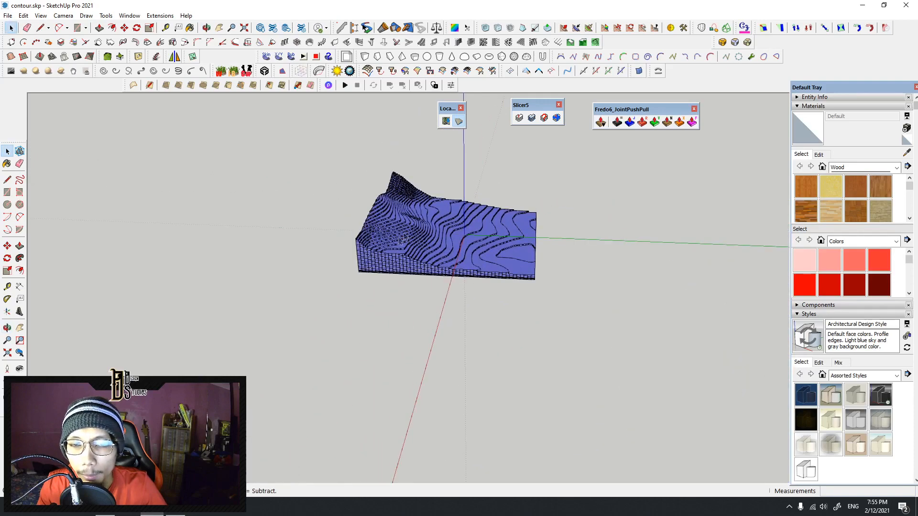
pyautogui.scroll(4, 382, 253)
pyautogui.moveTo(392, 254); pyautogui.dragTo(516, 270, button='middle')
pyautogui.scroll(6, 373, 264)
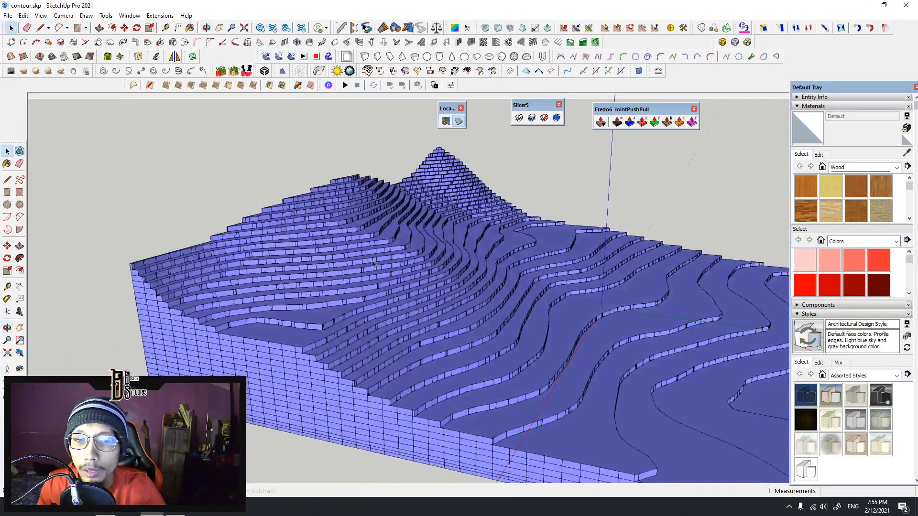
pyautogui.scroll(-10, 234, 346)
pyautogui.moveTo(287, 349); pyautogui.dragTo(427, 244, button='middle')
pyautogui.scroll(8, 427, 336)
pyautogui.scroll(2, 398, 237)
pyautogui.scroll(-6, 364, 239)
pyautogui.moveTo(364, 239); pyautogui.dragTo(459, 289, button='middle')
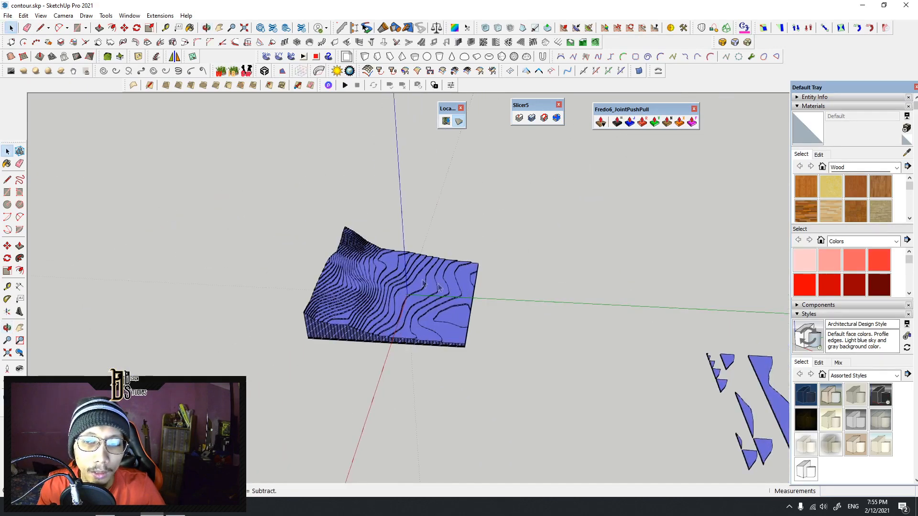
pyautogui.scroll(2, 447, 307)
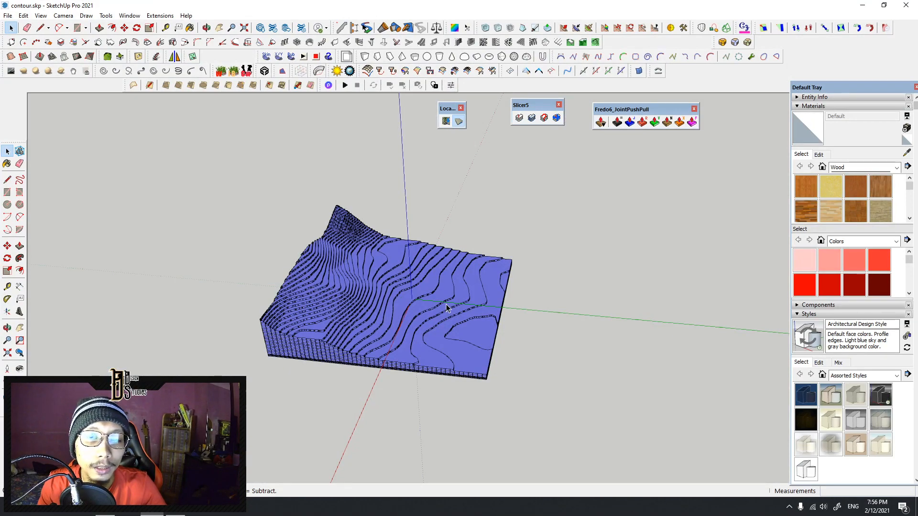
pyautogui.scroll(3, 446, 307)
pyautogui.moveTo(446, 307); pyautogui.dragTo(375, 228, button='middle')
pyautogui.scroll(-2, 375, 228)
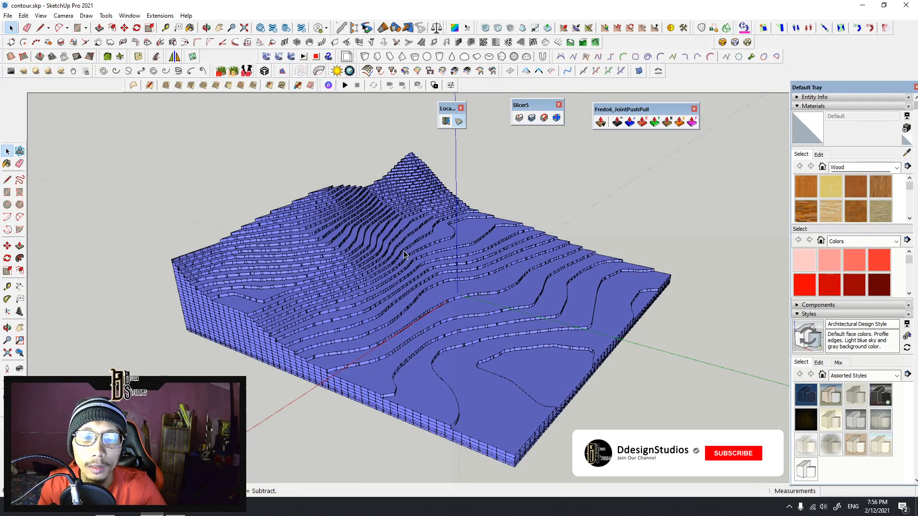
pyautogui.moveTo(478, 286); pyautogui.dragTo(439, 291, button='middle')
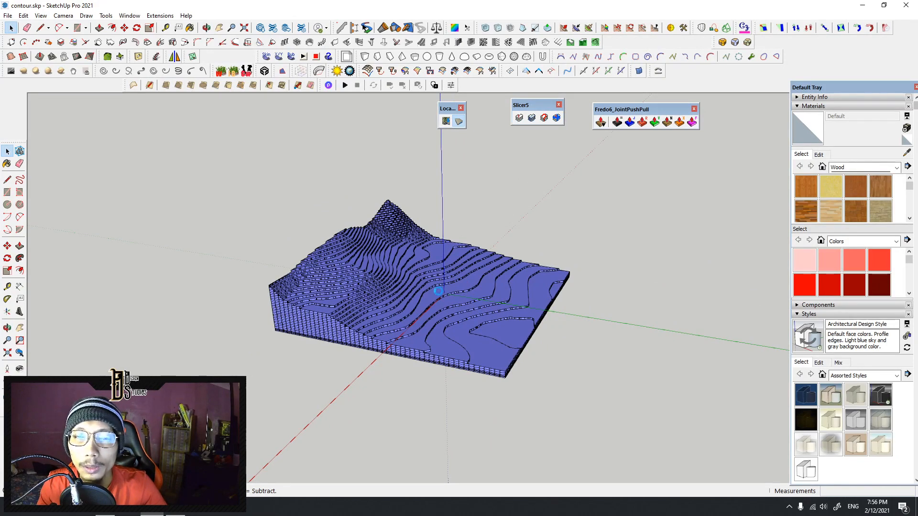
pyautogui.moveTo(442, 271); pyautogui.dragTo(418, 300, button='middle')
pyautogui.scroll(2, 417, 299)
pyautogui.moveTo(454, 234)
pyautogui.mouseDown(button='middle')
pyautogui.moveTo(411, 231)
pyautogui.moveTo(446, 243)
pyautogui.mouseUp(button='middle')
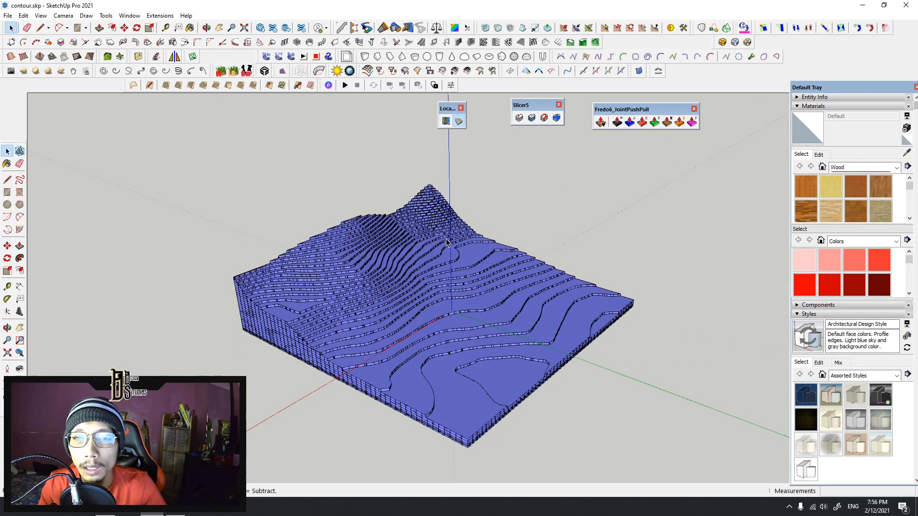
pyautogui.scroll(-3, 447, 242)
pyautogui.moveTo(444, 251); pyautogui.dragTo(441, 258, button='middle')
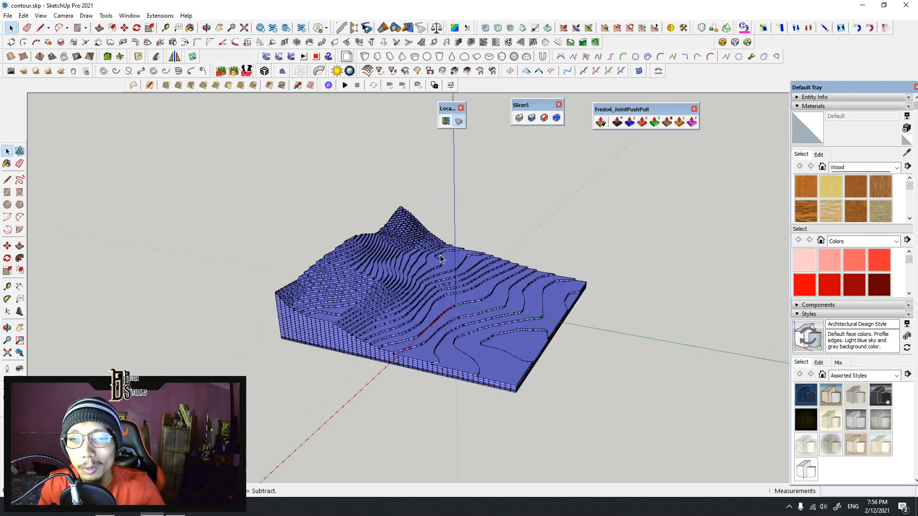